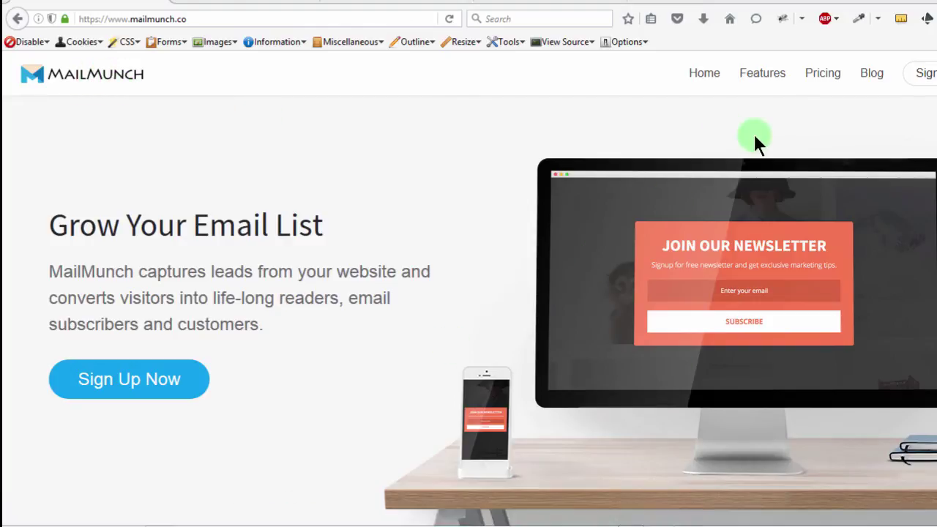
Open the Pricing page and compare the Free, Silver, Gold and Platinum plans.
left_click(819, 74)
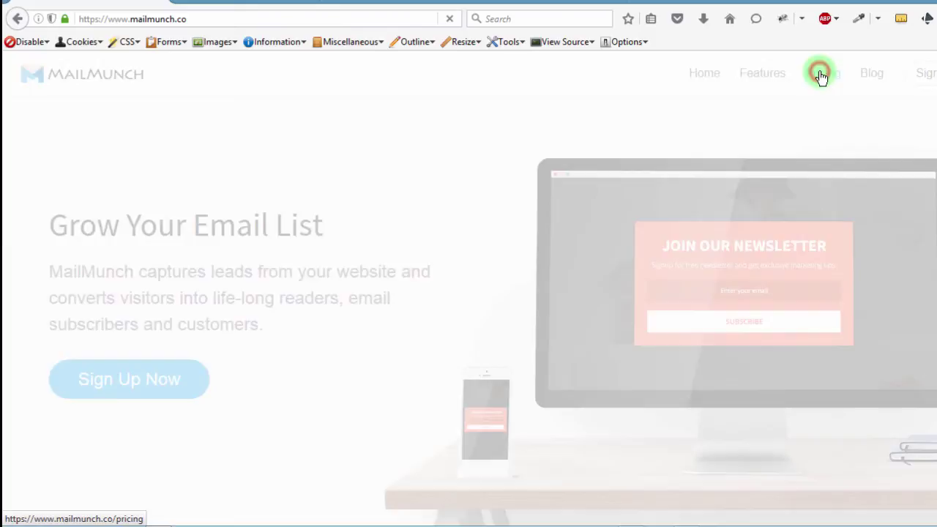
scroll(493, 337, "down", 3)
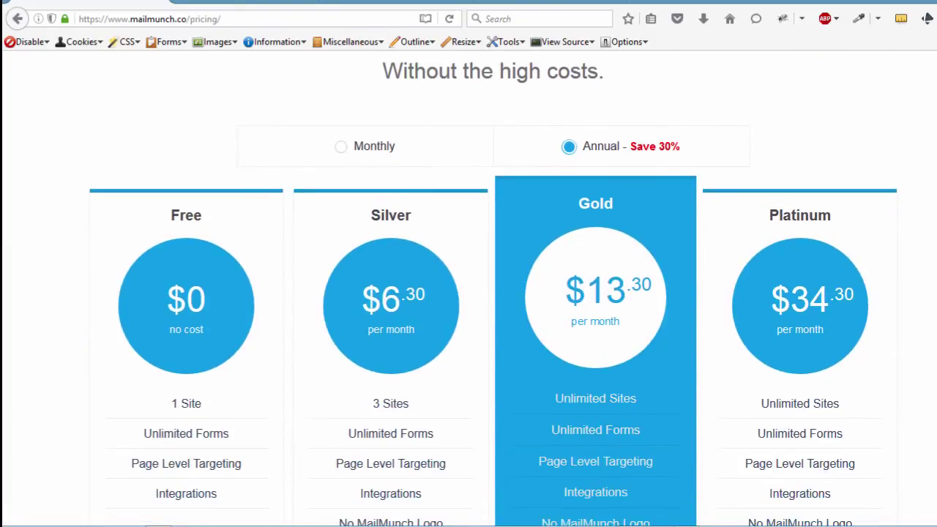
scroll(614, 155, "down", 4)
scroll(613, 155, "up", 3)
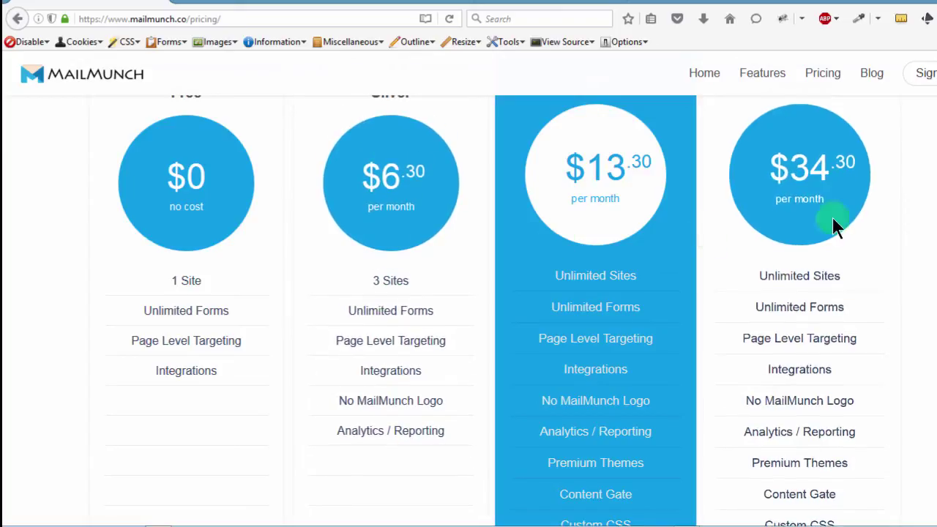
scroll(468, 307, "up", 2)
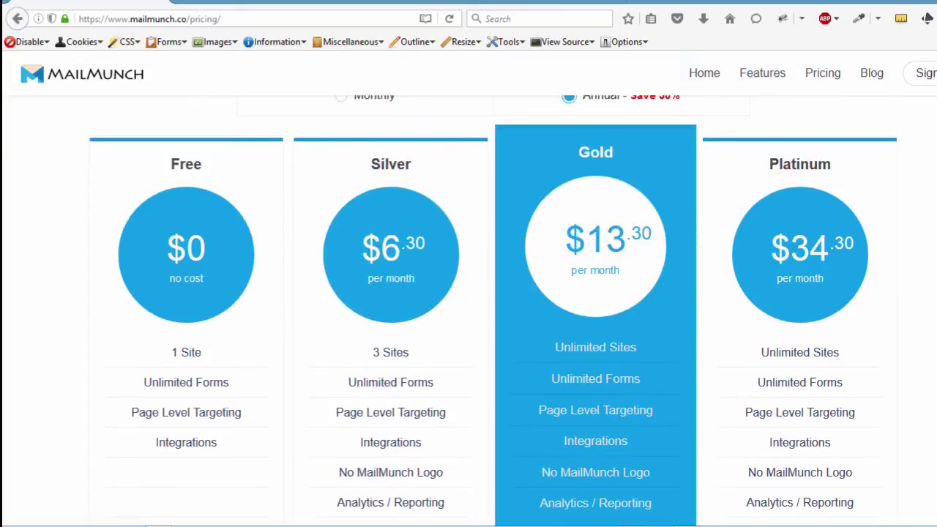
scroll(468, 307, "down", 3)
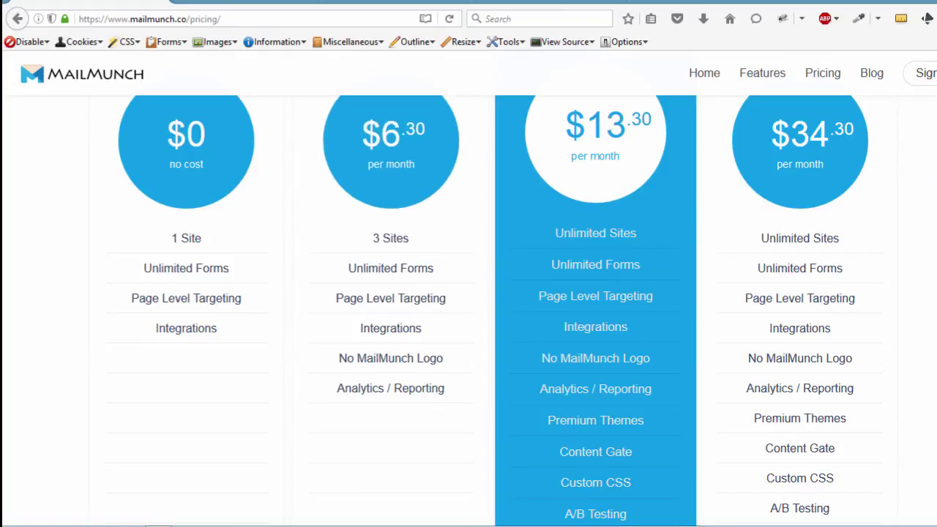
scroll(468, 293, "down", 8)
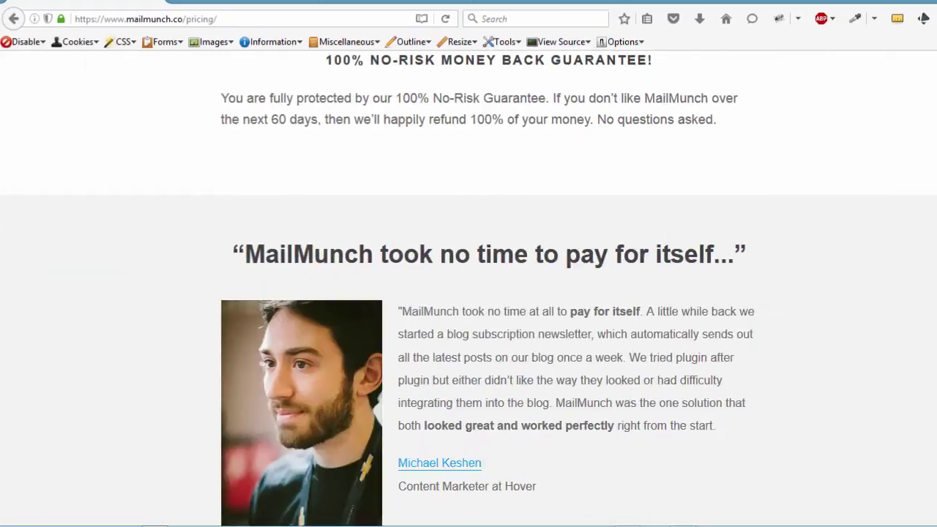
scroll(468, 292, "up", 3)
scroll(469, 293, "up", 8)
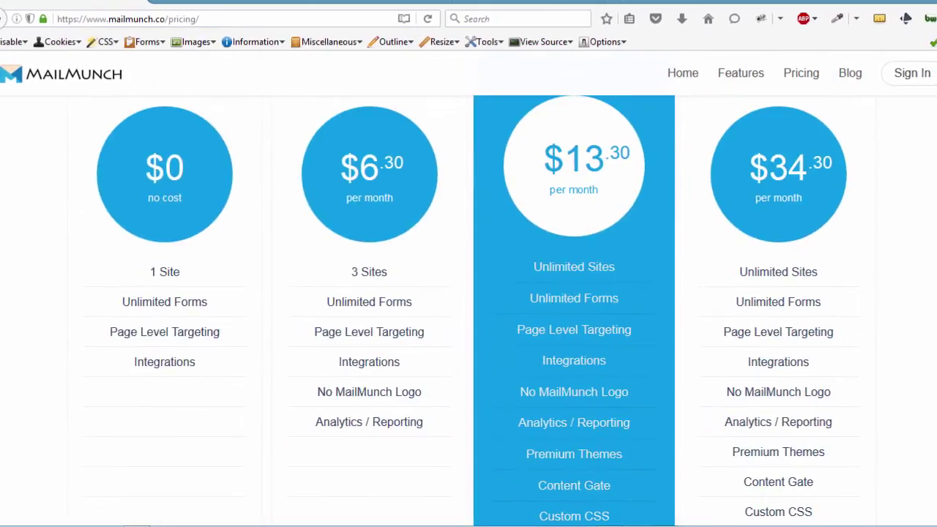
scroll(933, 119, "up", 2)
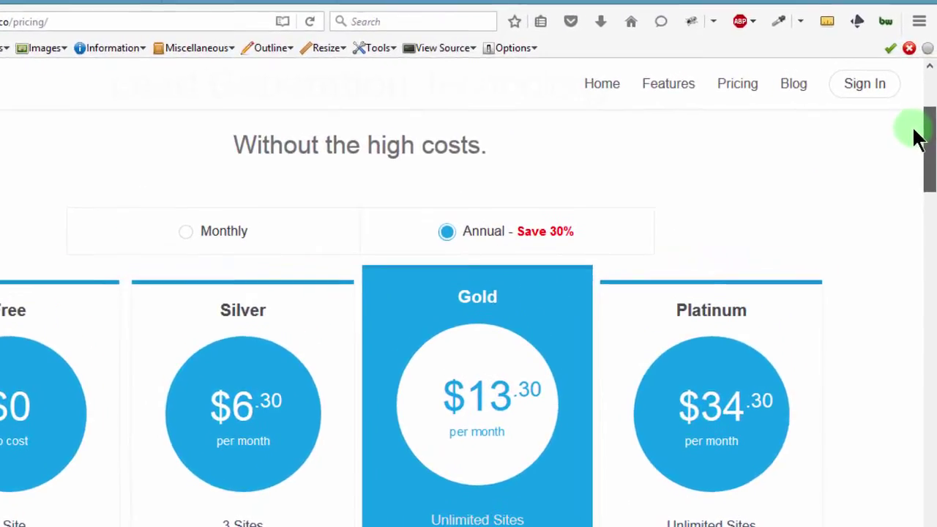
scroll(922, 124, "up", 1)
scroll(925, 124, "up", 3)
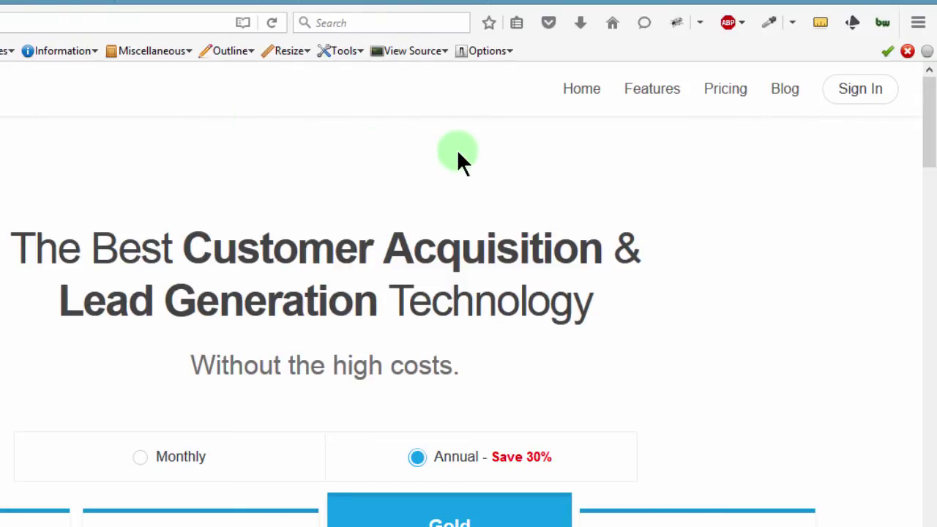
Go to the account sign-up form and enter the account name and email address.
left_click(872, 97)
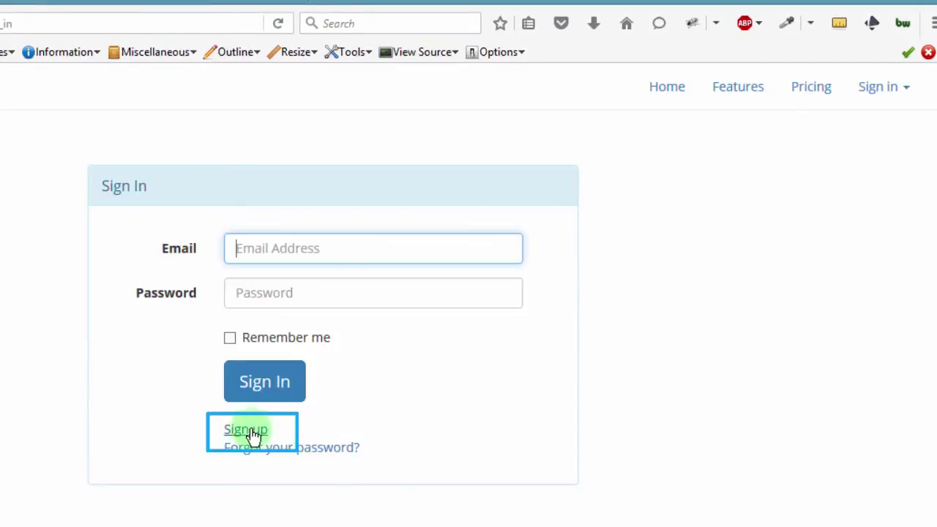
left_click(249, 432)
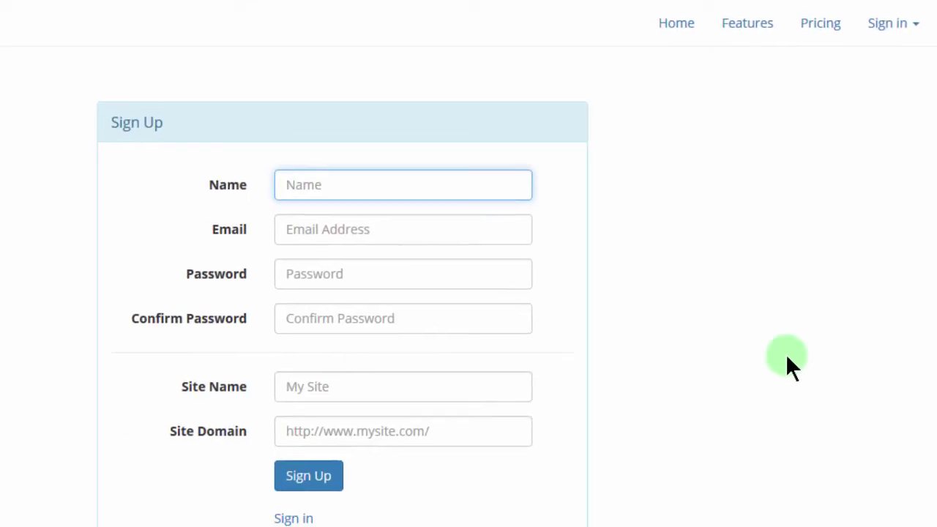
left_click(305, 169)
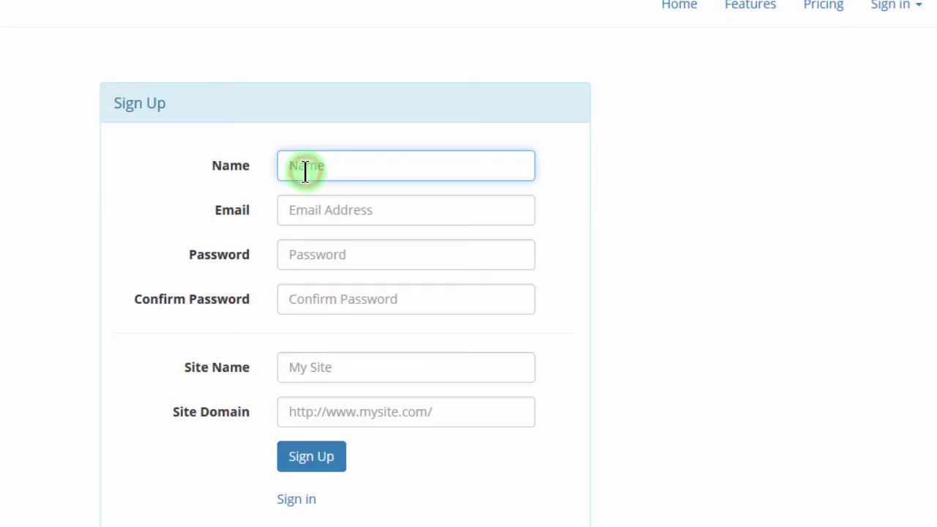
type("Bizanosa")
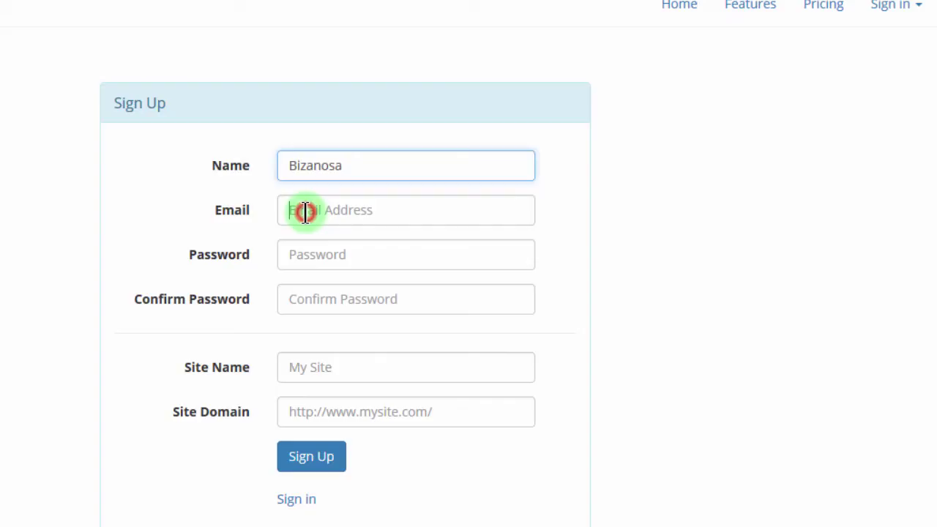
left_click(305, 210)
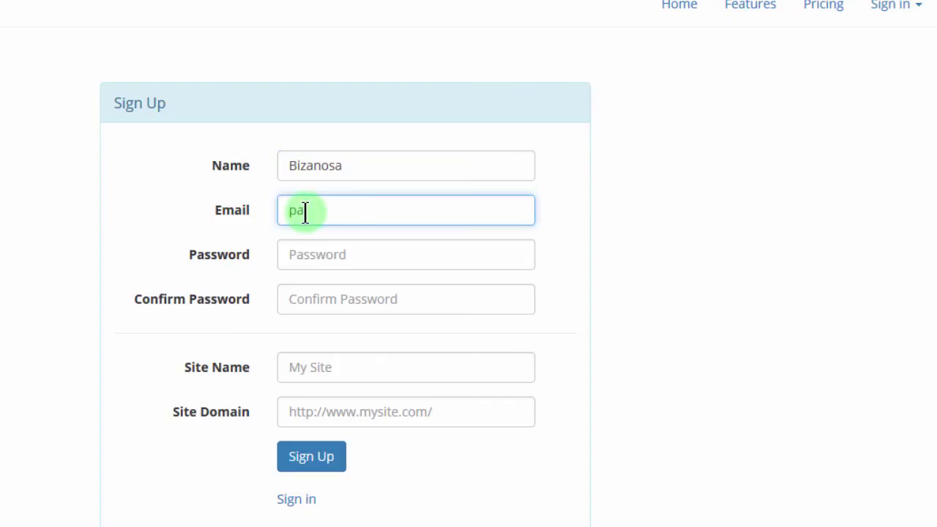
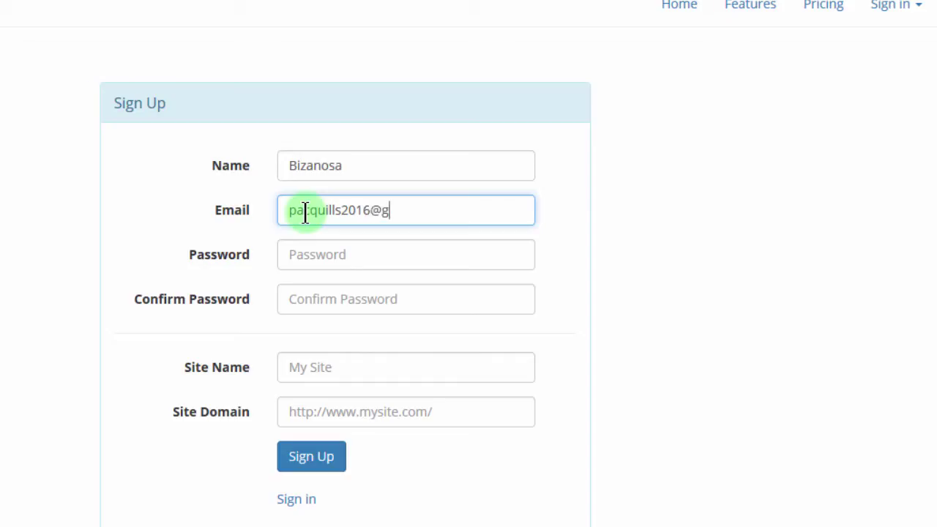
Enter the account password, confirm it, and fill in the site name.
left_click(319, 255)
type("••••••••")
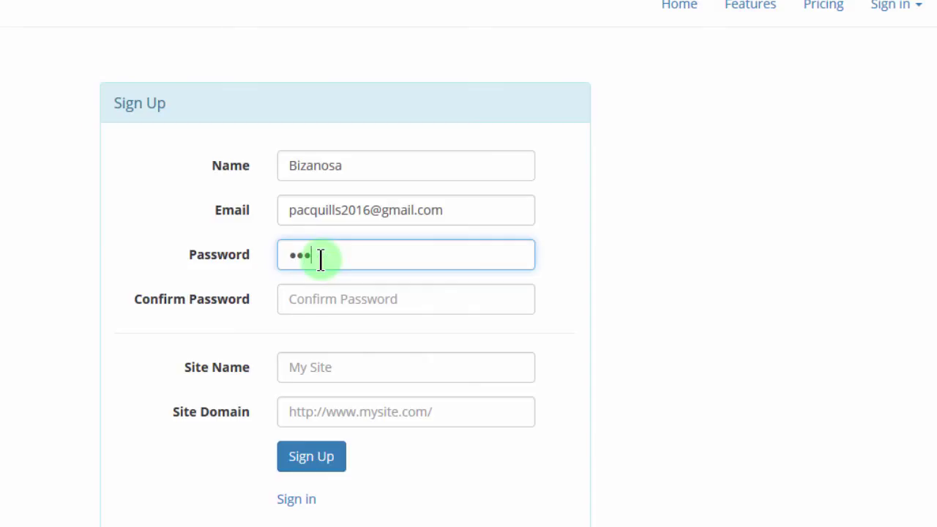
type("••")
left_click(325, 299)
type("••••••")
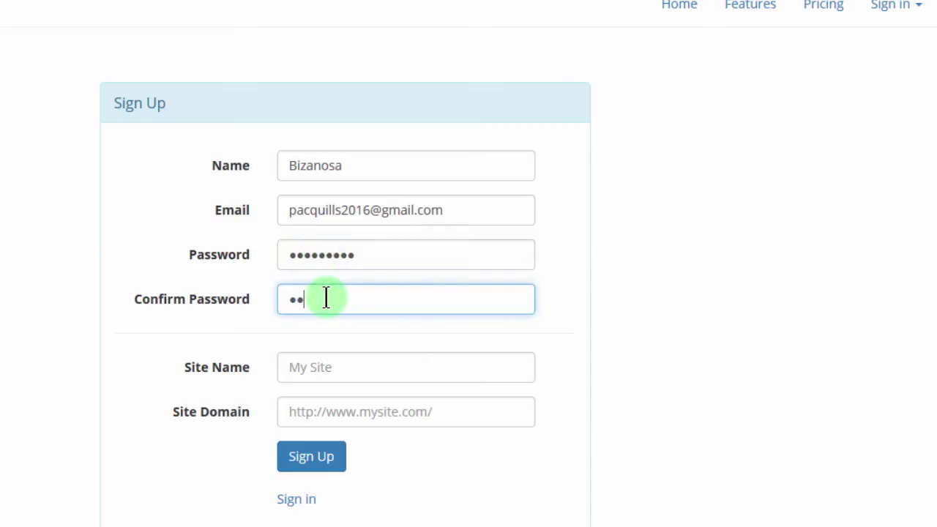
type("•••••")
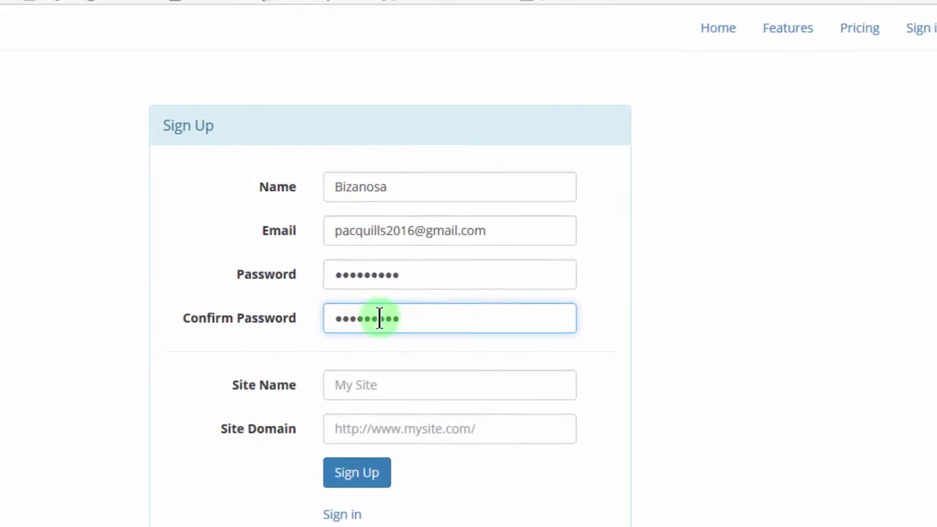
left_click(390, 395)
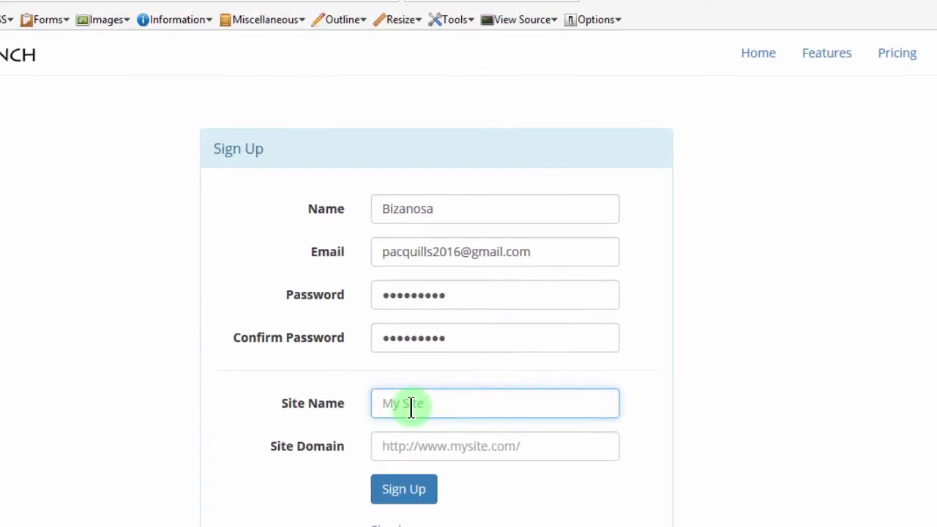
type("Ricky")
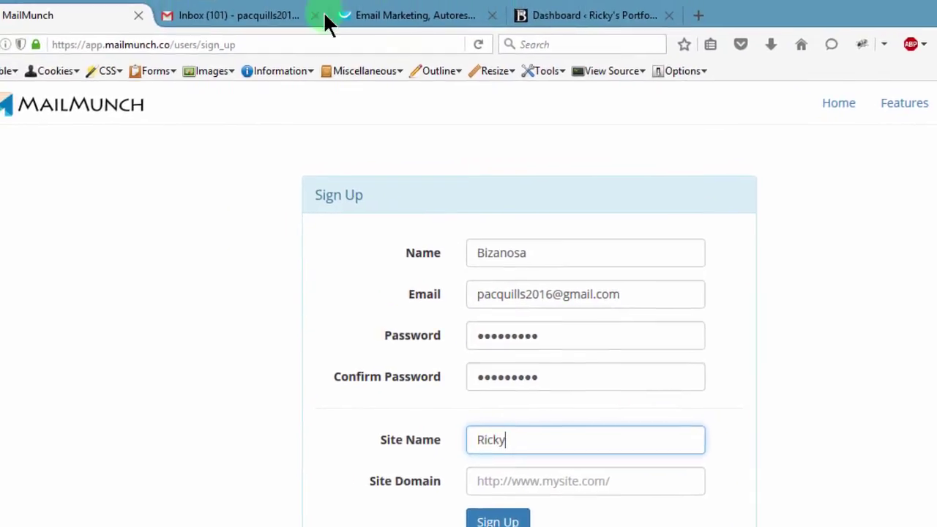
Copy the WordPress site's domain into the Site Domain field and submit the sign-up form.
left_click(570, 45)
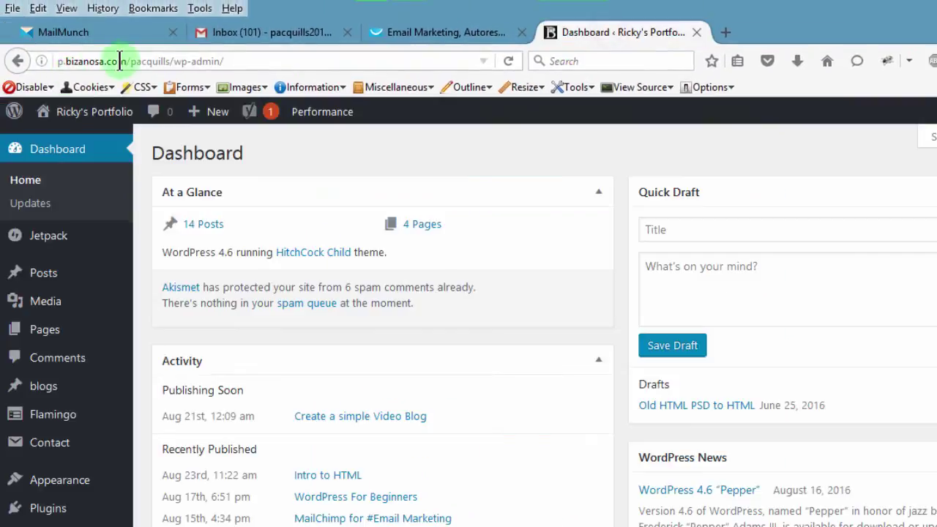
left_click(126, 61)
left_click(55, 60, "shift")
key("ctrl+c")
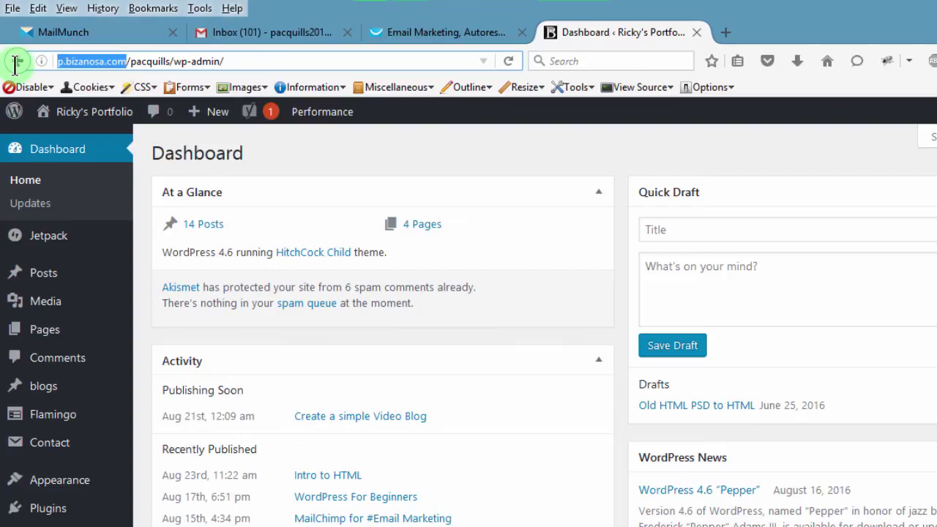
left_click(62, 33)
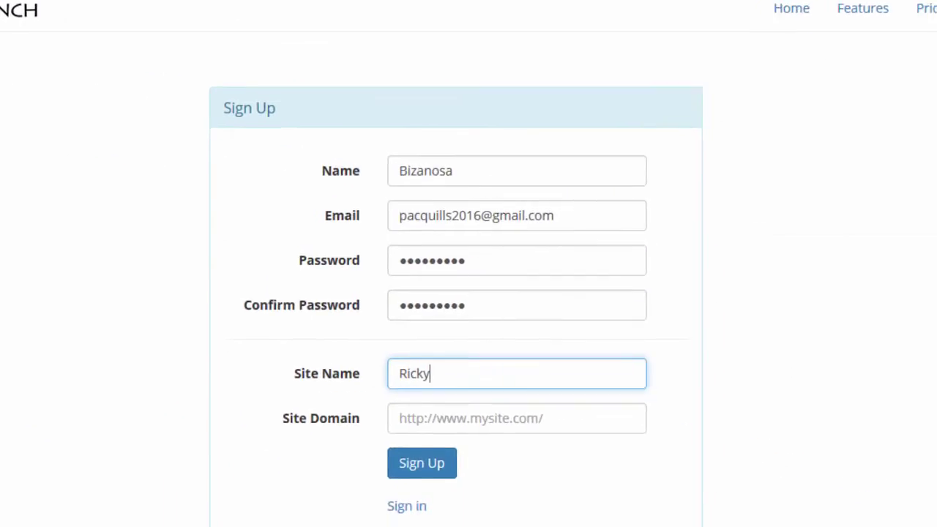
left_click(403, 402)
key("ctrl+v")
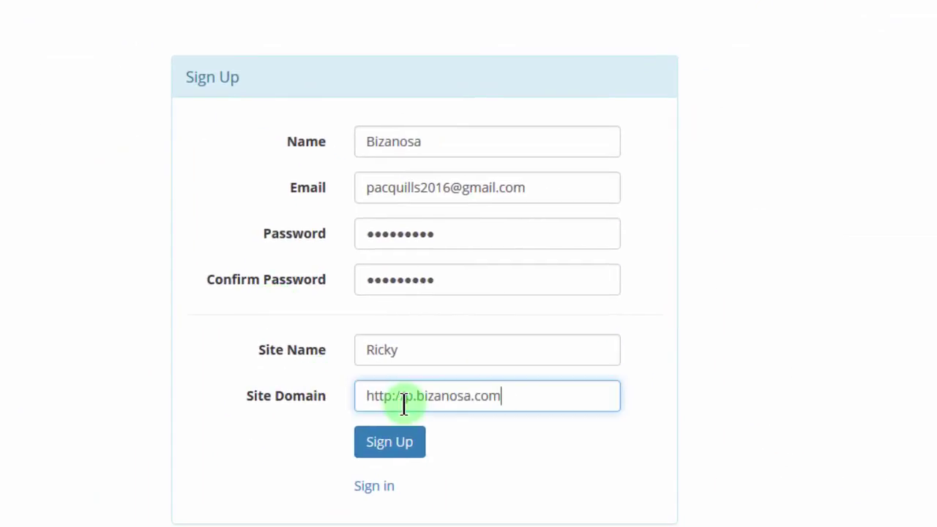
left_click(388, 449)
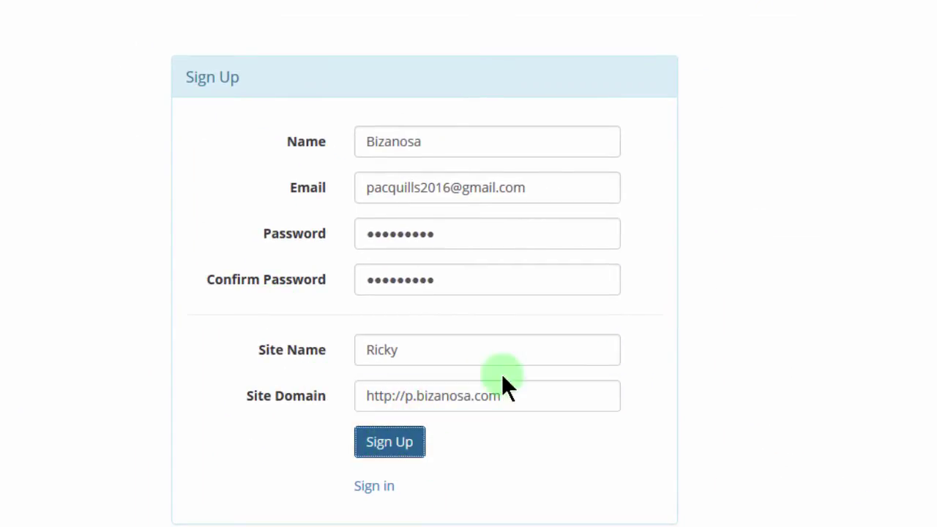